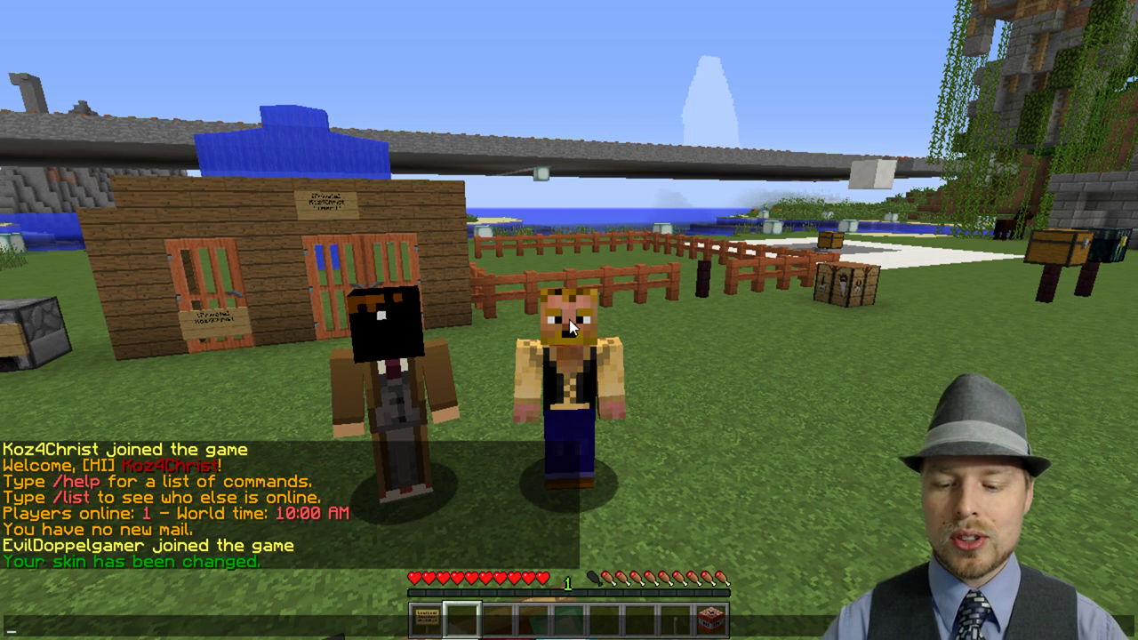
Change your own skin to the other player's skin with /skin, then bring up the Game Menu
key(Escape)
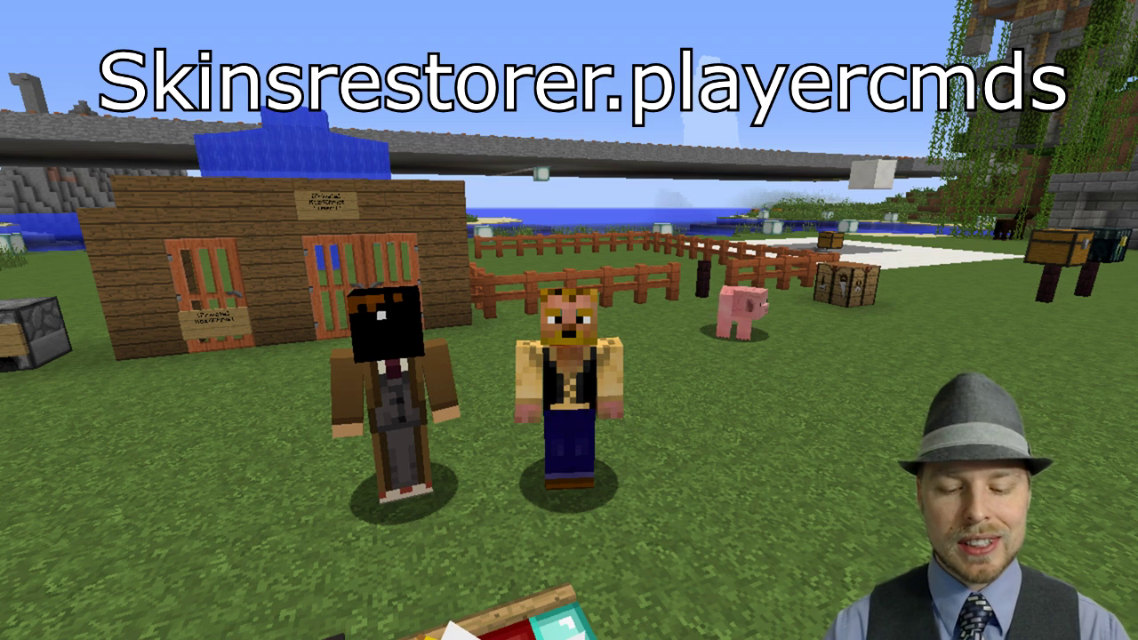
text(/)
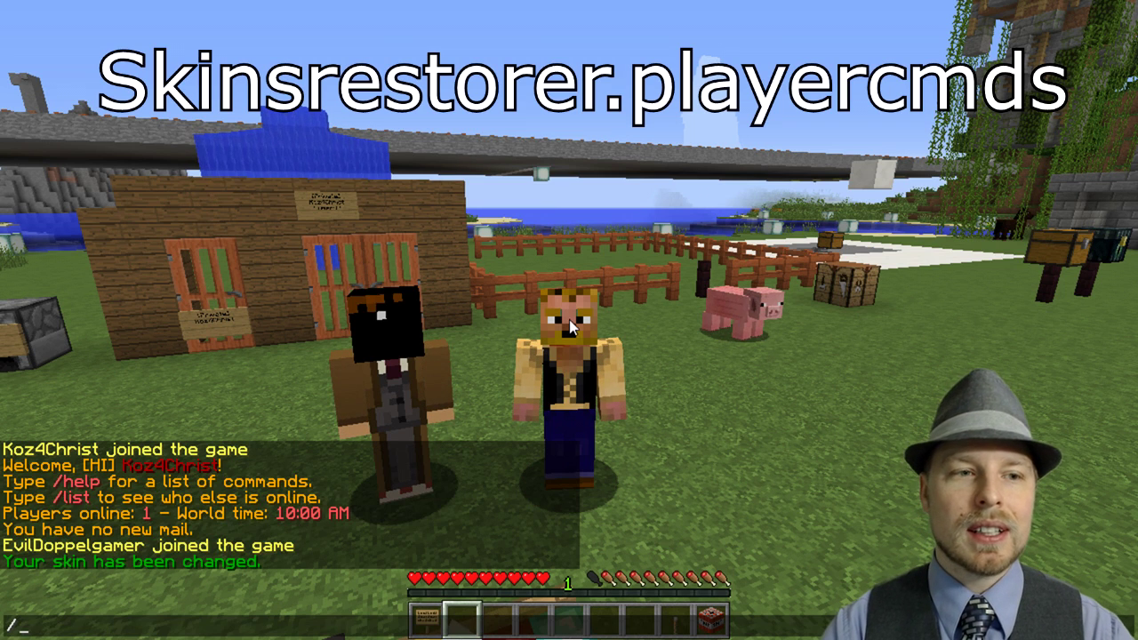
text(skin evi)
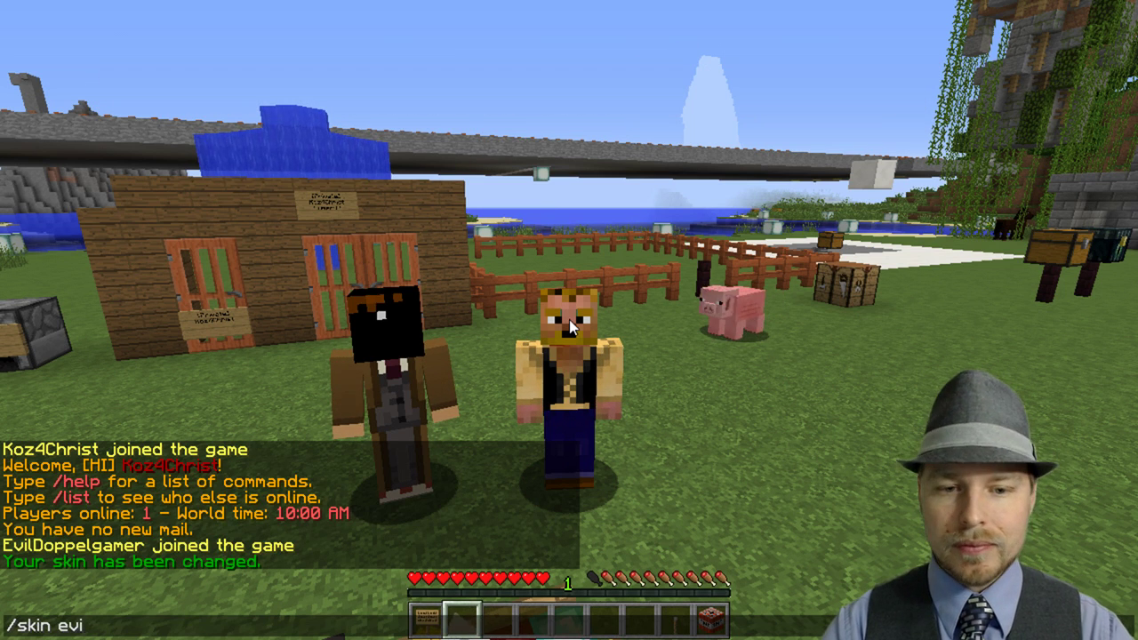
key(Tab)
key(Return)
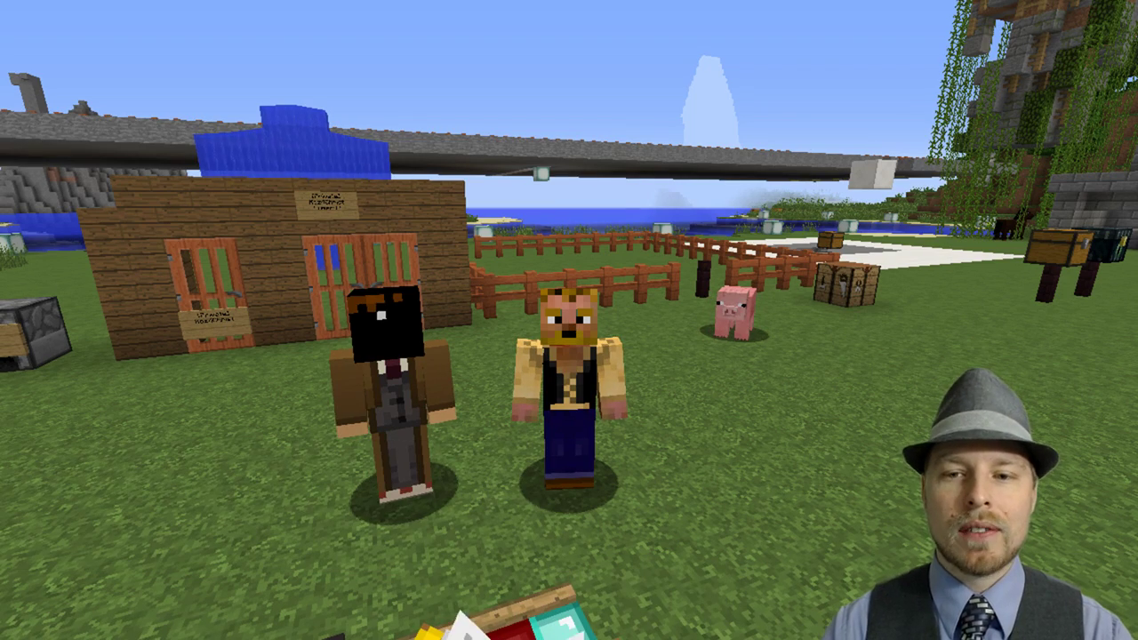
key(F1)
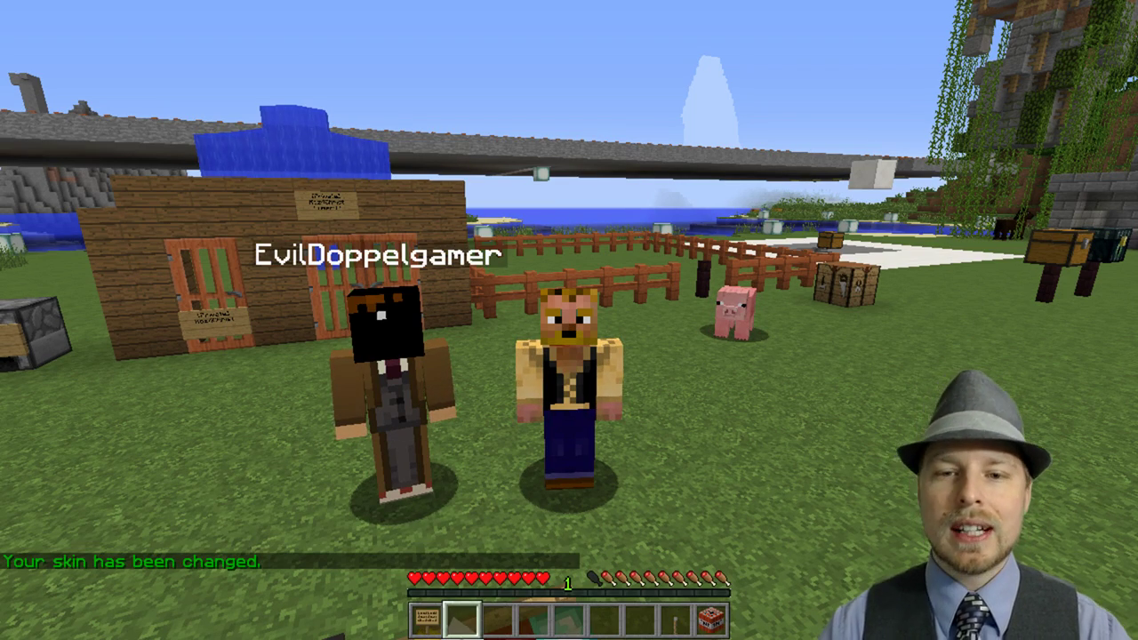
key(Escape)
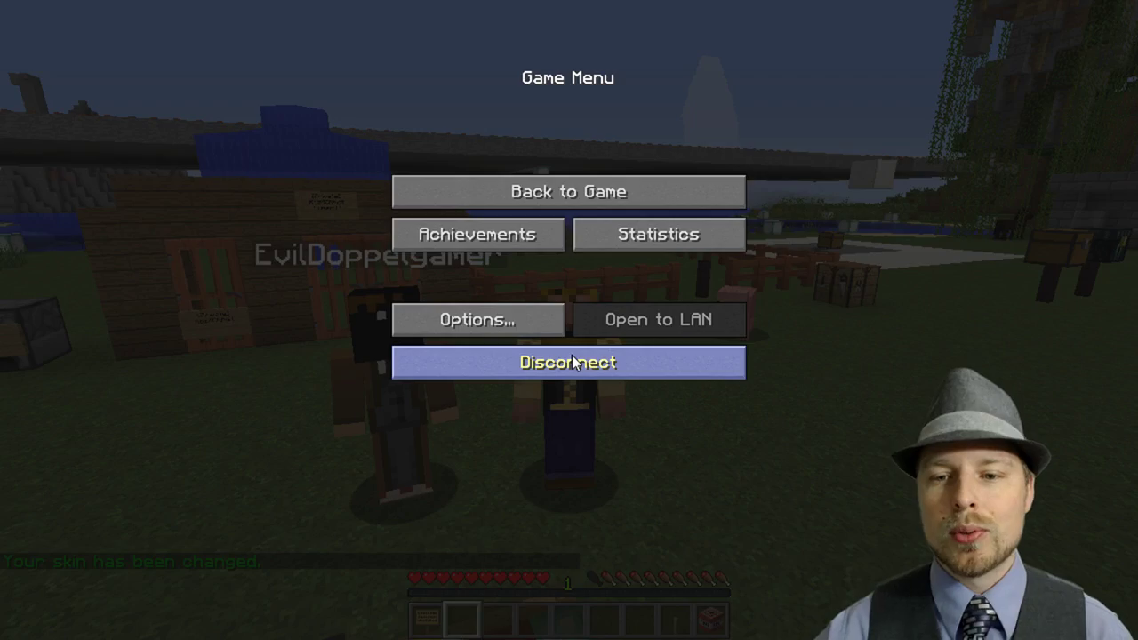
Disconnect and rejoin the localhost server through Direct Connect
click(574, 361)
click(571, 564)
click(566, 368)
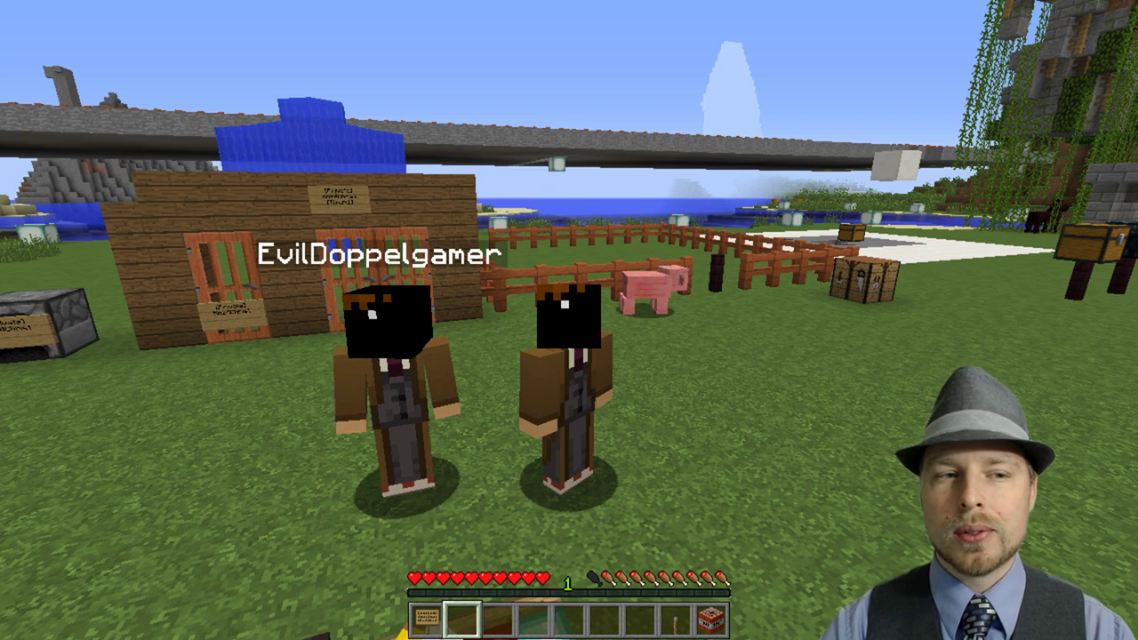
Set the other player's skin with /sr set and a tab-completed skin name
key(slash)
text(sr)
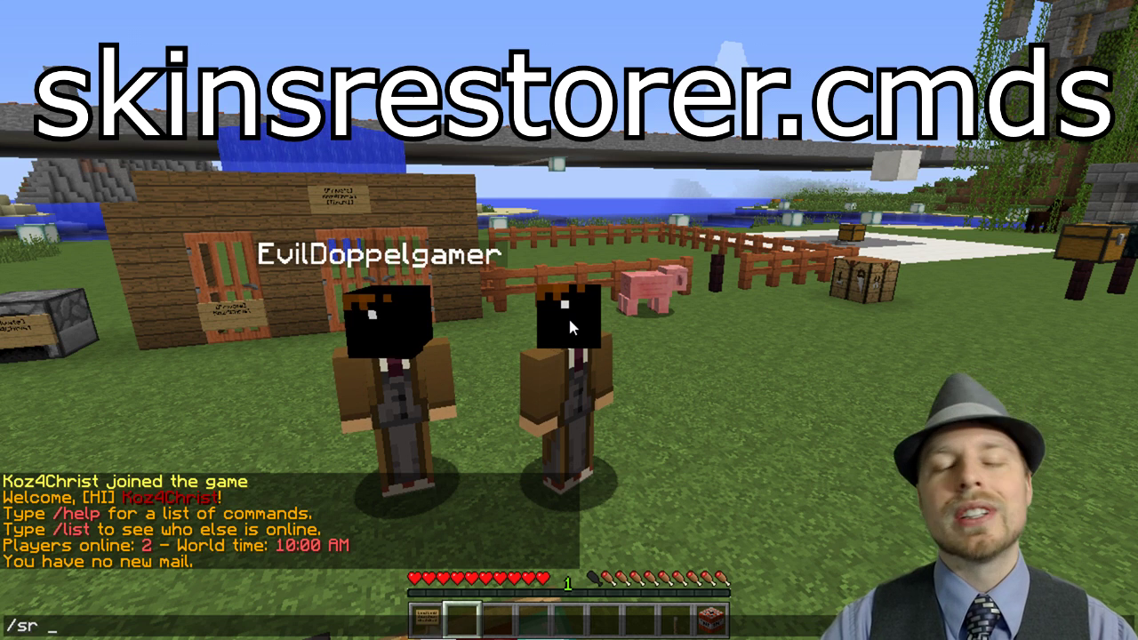
text(set evi)
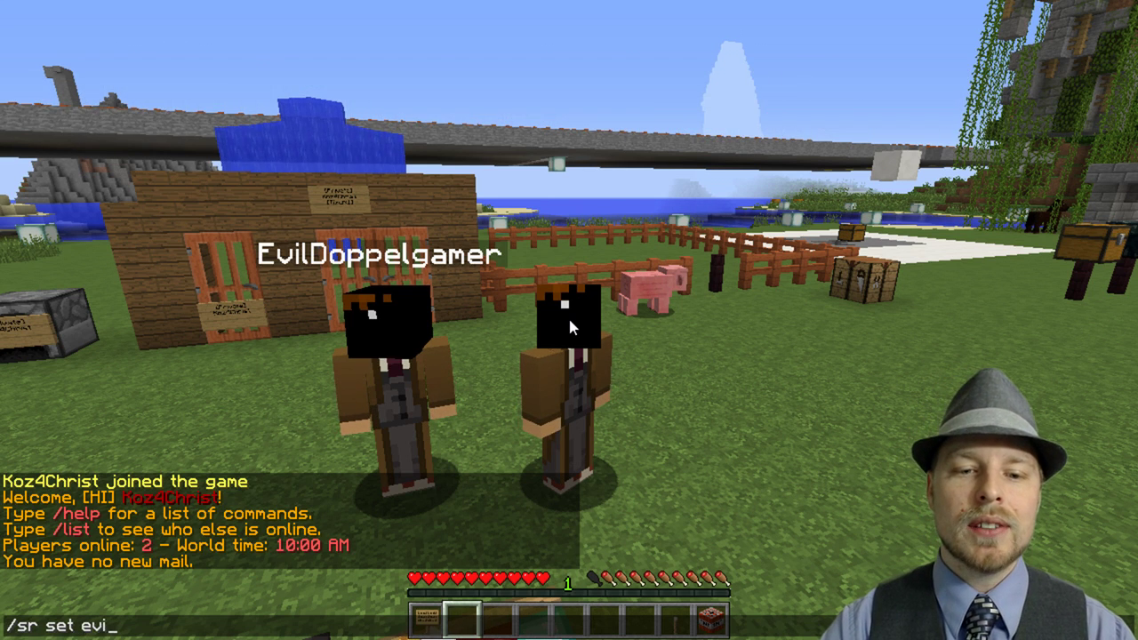
key(Tab)
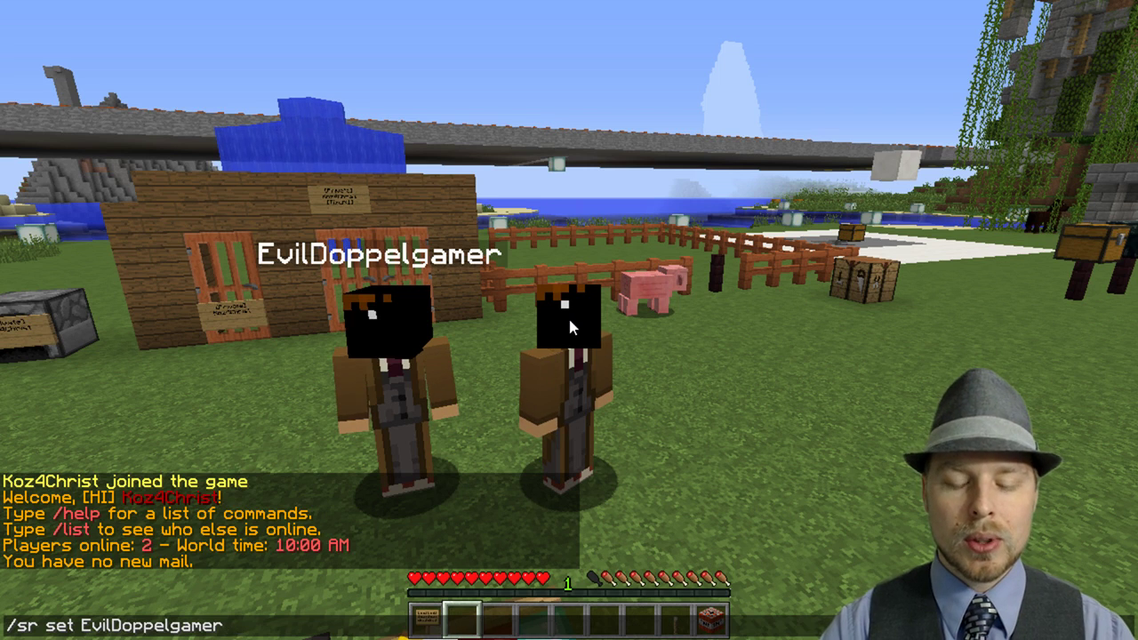
text(Koz)
key(Tab)
key(Return)
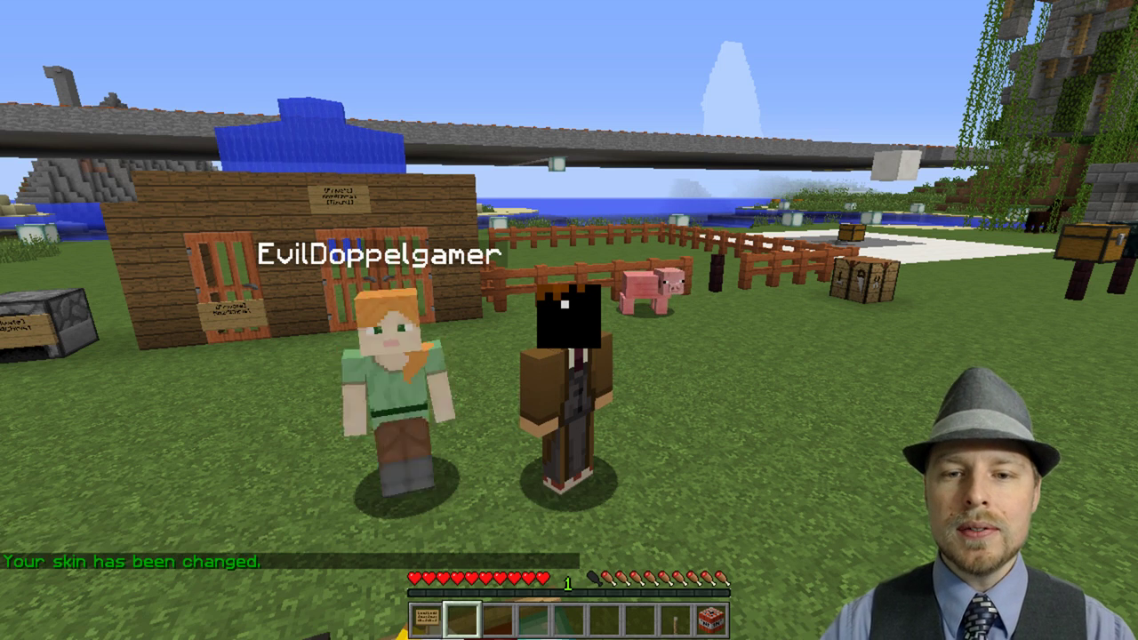
Replace the other player's skin with the black-and-white panda skin
key(t)
key(Up)
key(ctrl+shift+Left)
text(BlackBel)
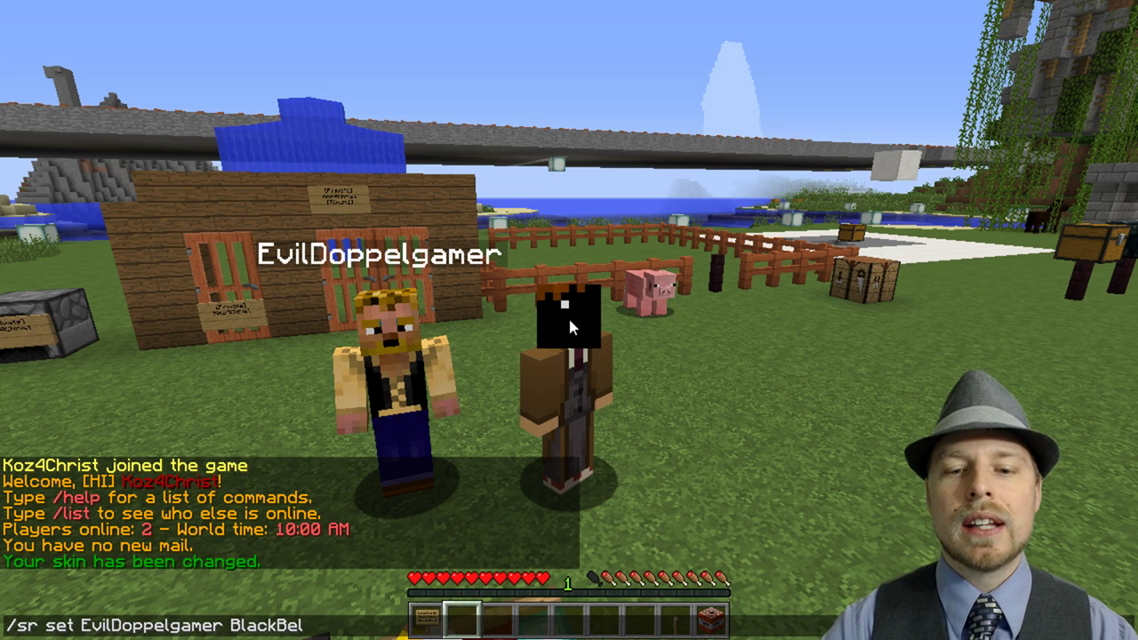
text(tPanda)
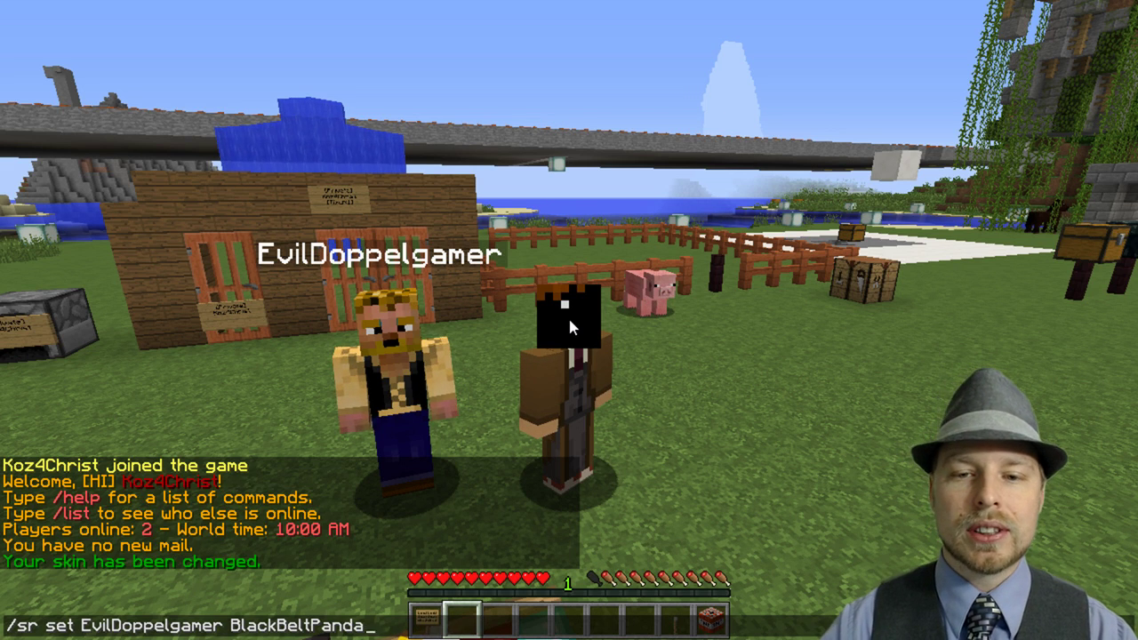
key(Return)
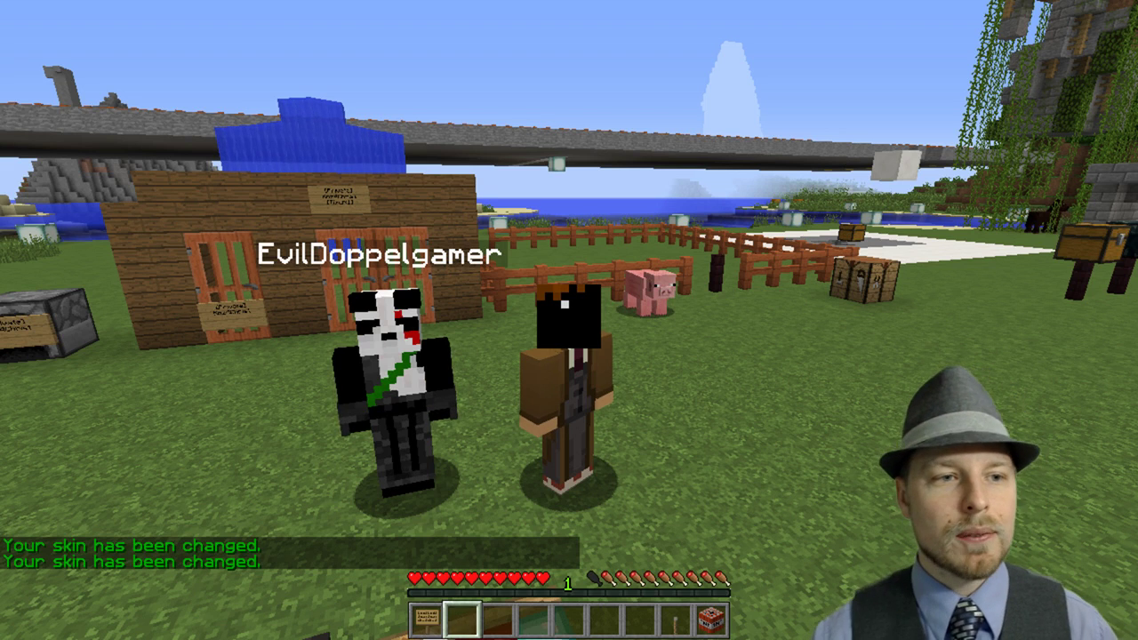
Reload the SkinsRestorer config and locale with /sr reload
key(slash)
text(sr reload)
key(Return)
key(slash)
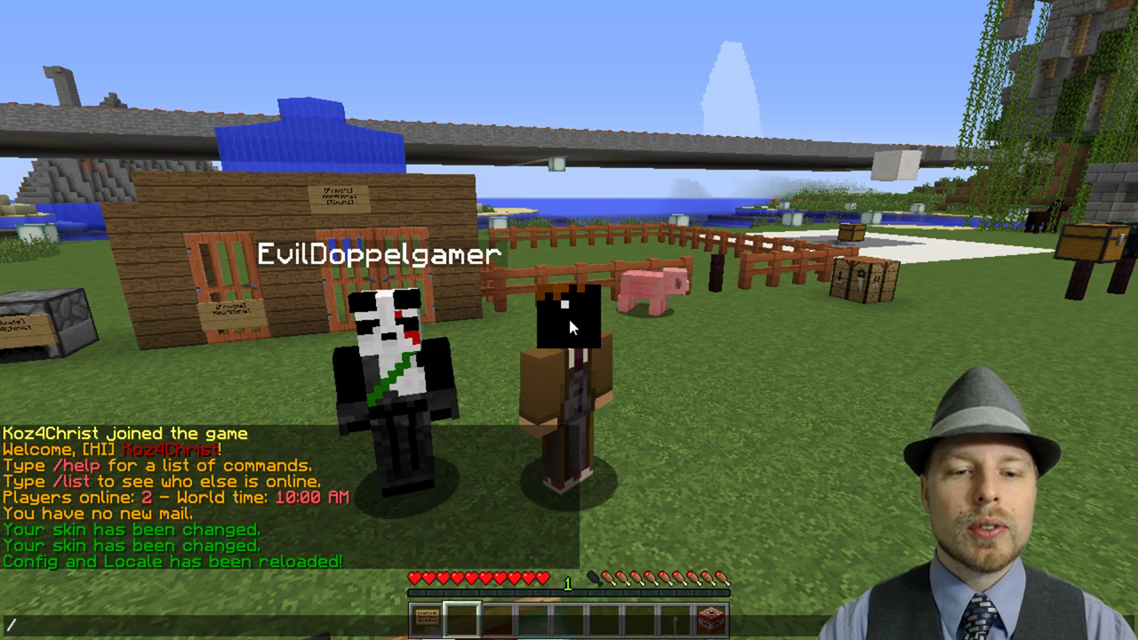
Run /sr props and then /sr drop on the other player to view and clear their stored skin
text(sr props)
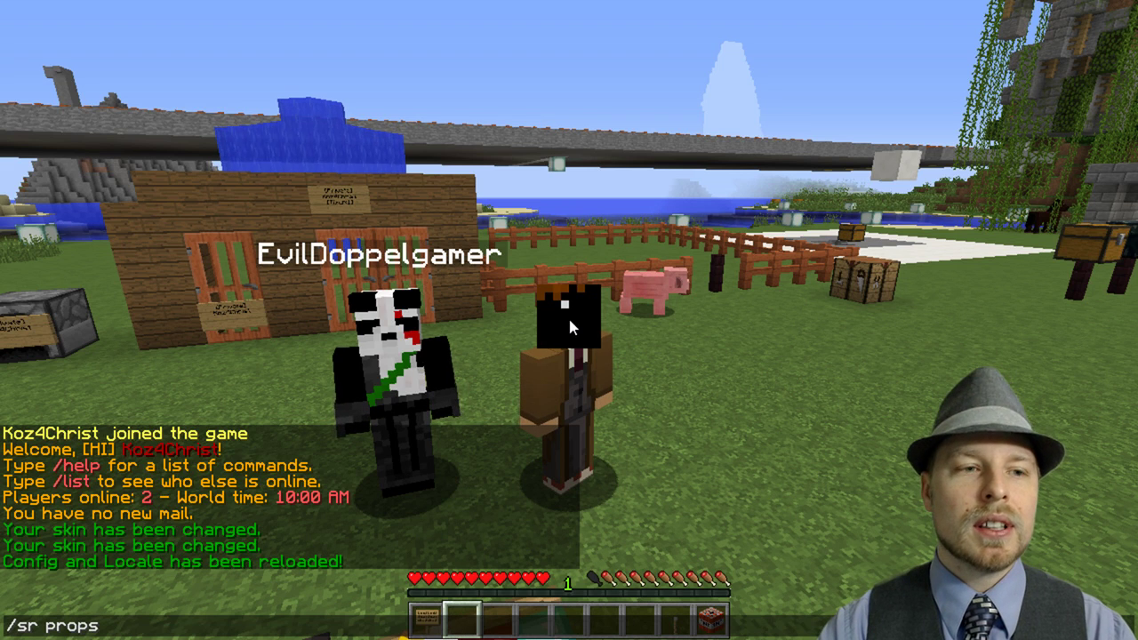
text( EvilDoppelgamer)
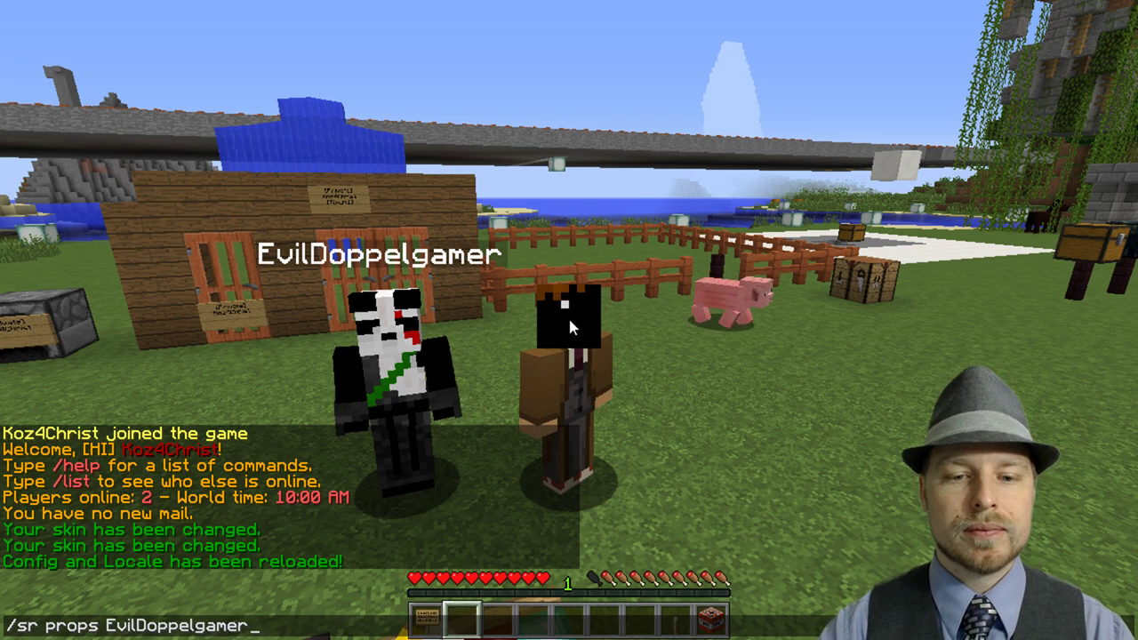
key(Return)
key(t)
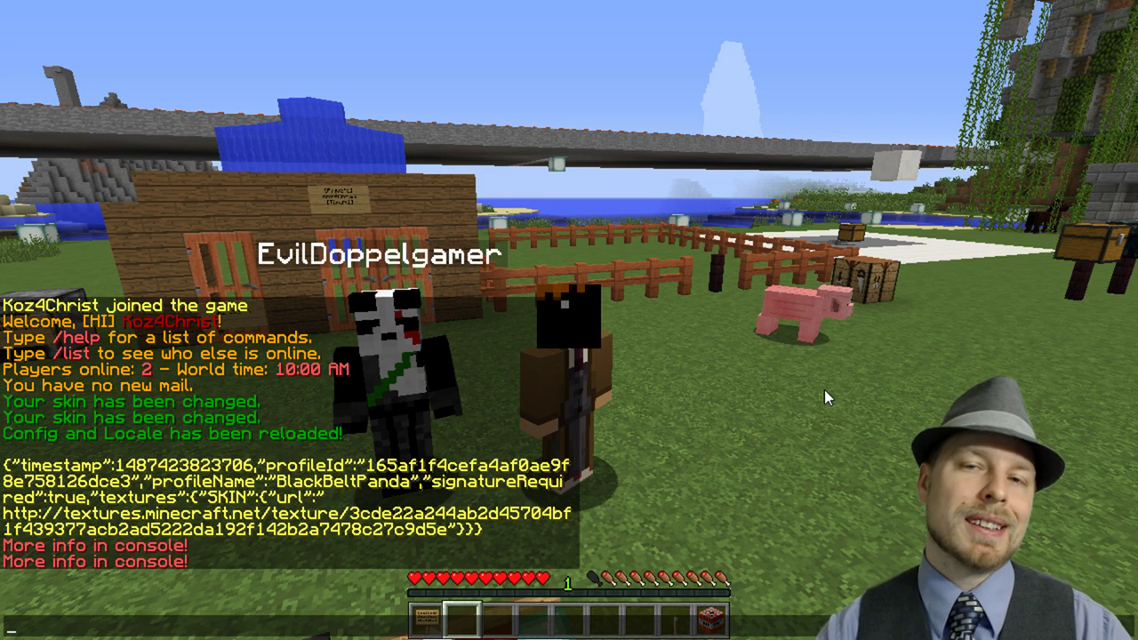
text(drop EvilDoppelgamer)
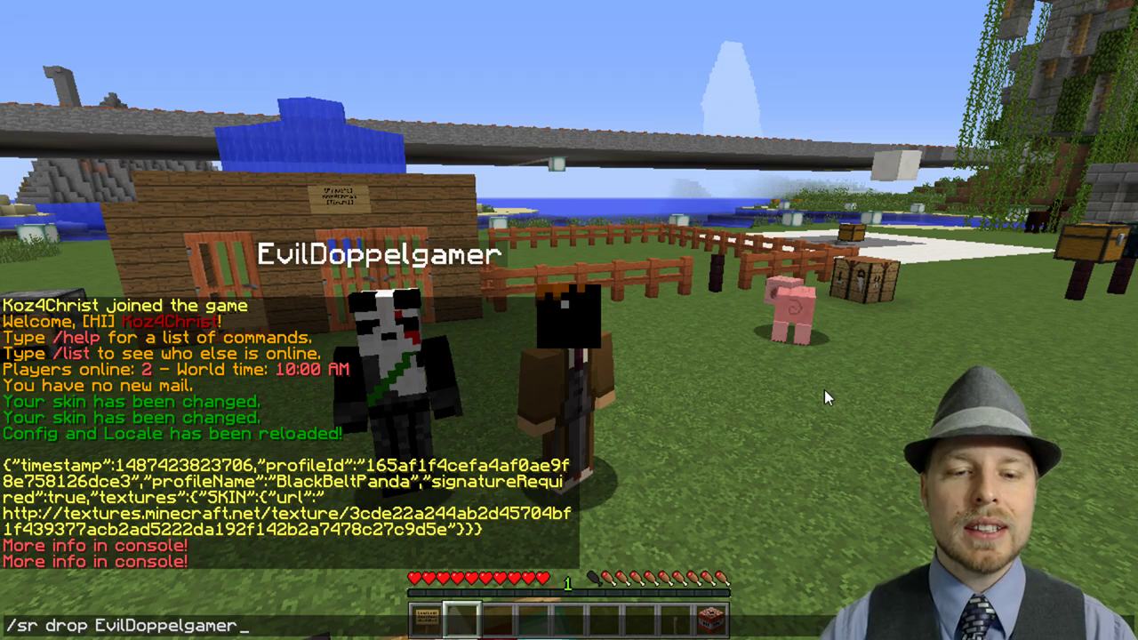
key(Return)
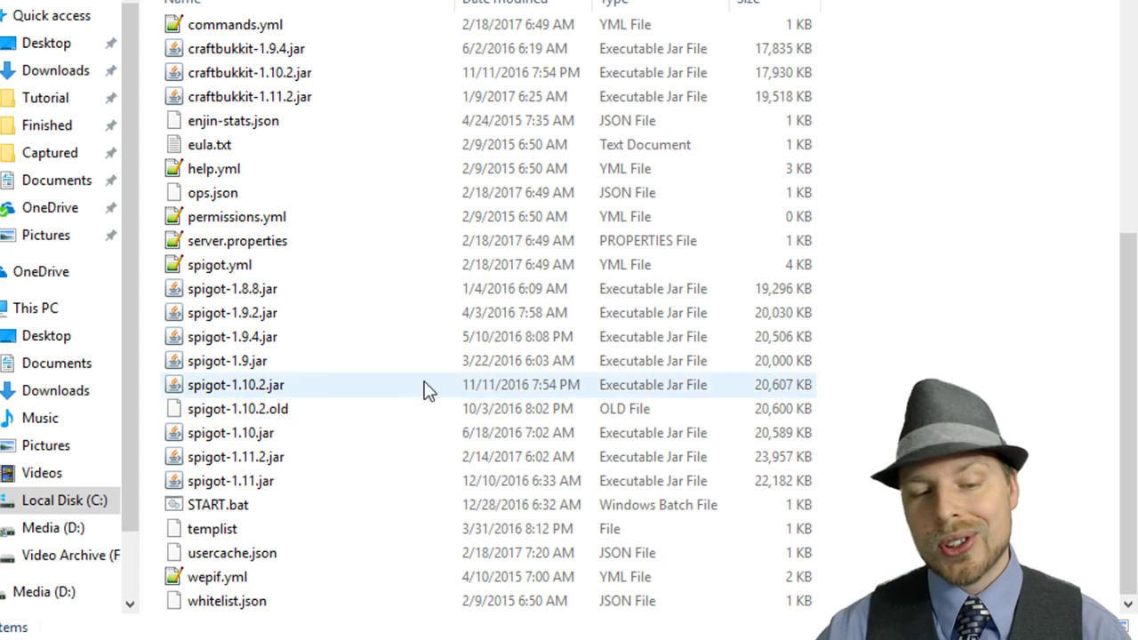
Browse from the server folder into plugins > SkinsRestorer
click(255, 457)
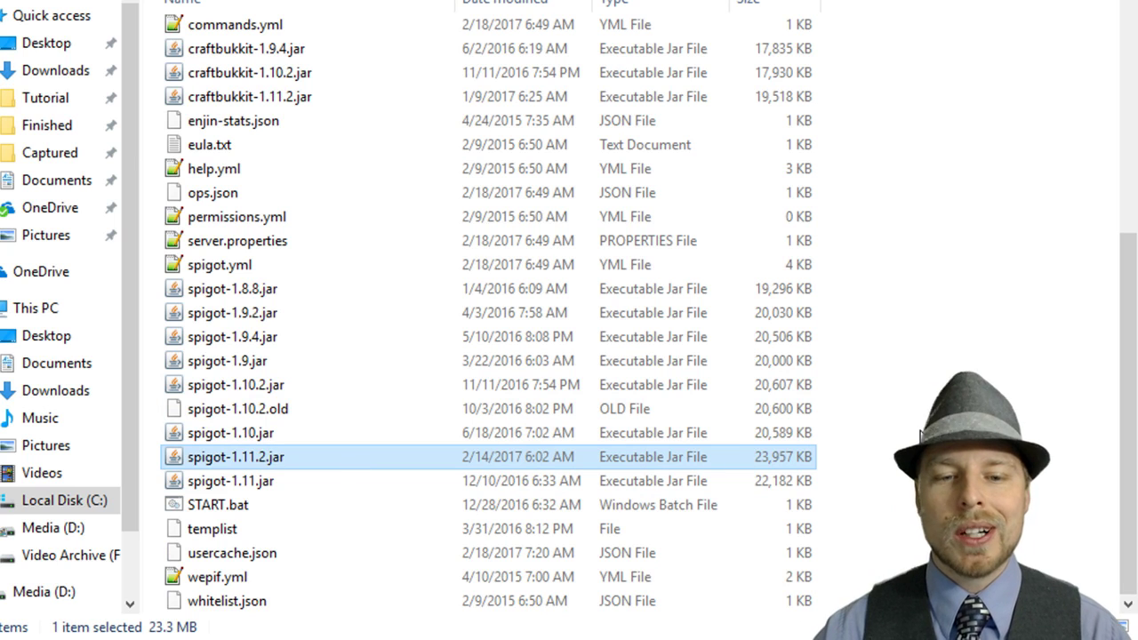
scroll(776, 378, up, 5)
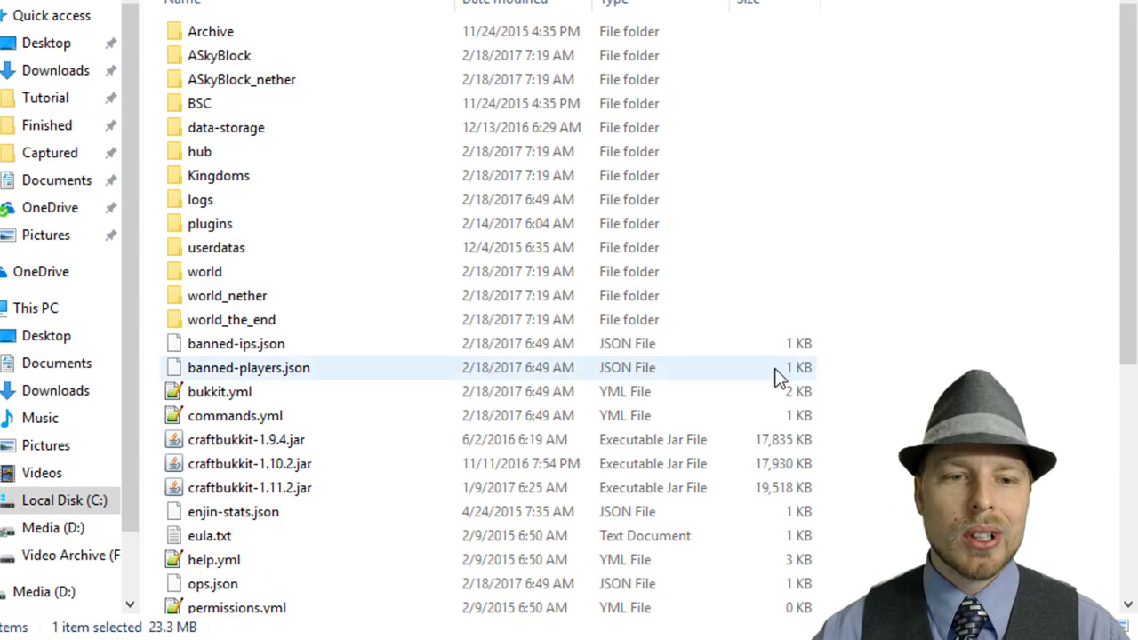
double_click(202, 224)
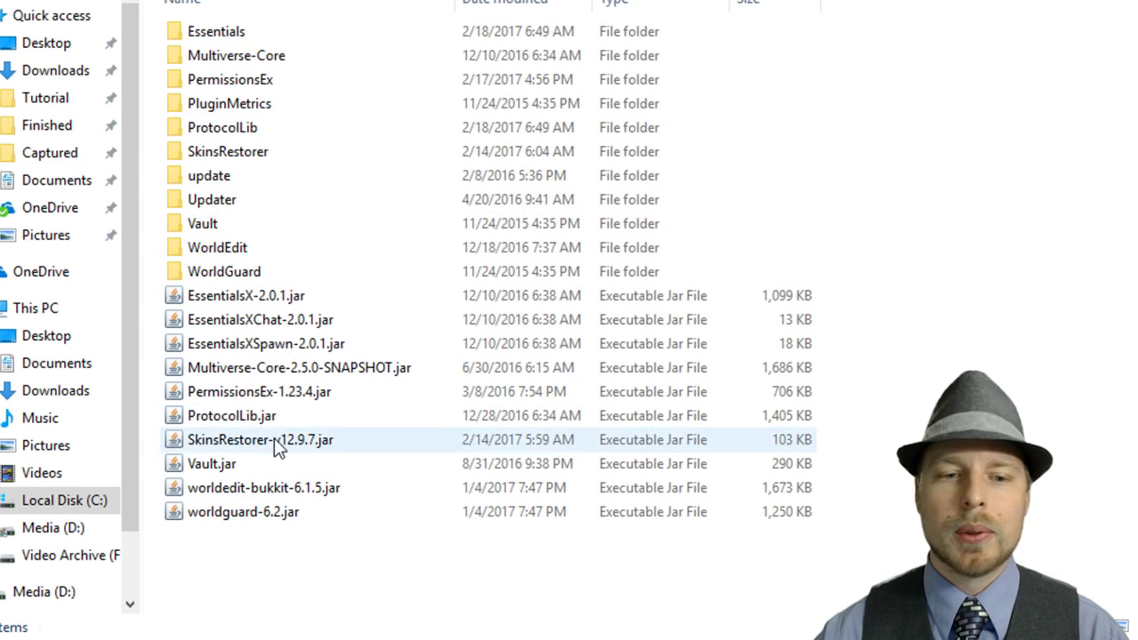
click(267, 439)
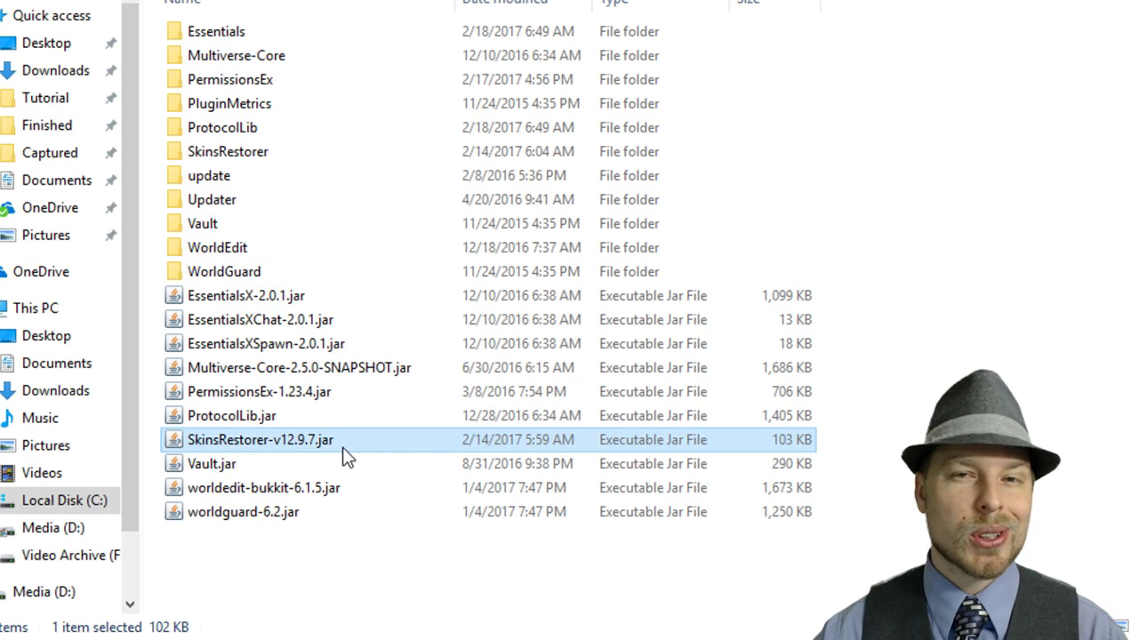
double_click(254, 159)
Look inside the Skins folder of saved skins, then return to the SkinsRestorer folder
click(230, 81)
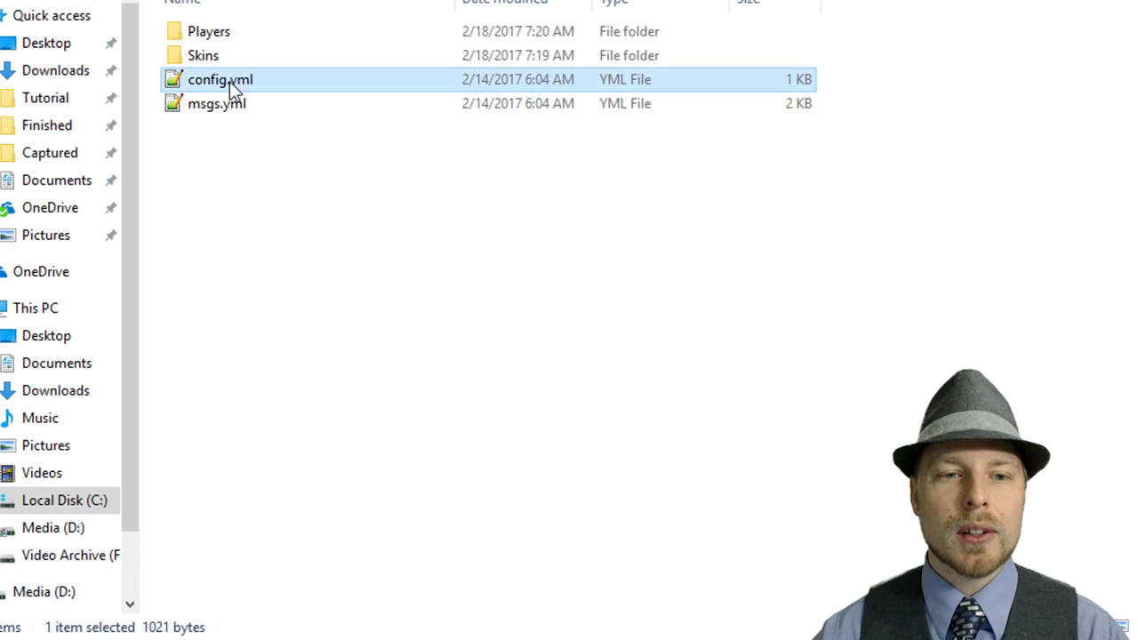
double_click(203, 56)
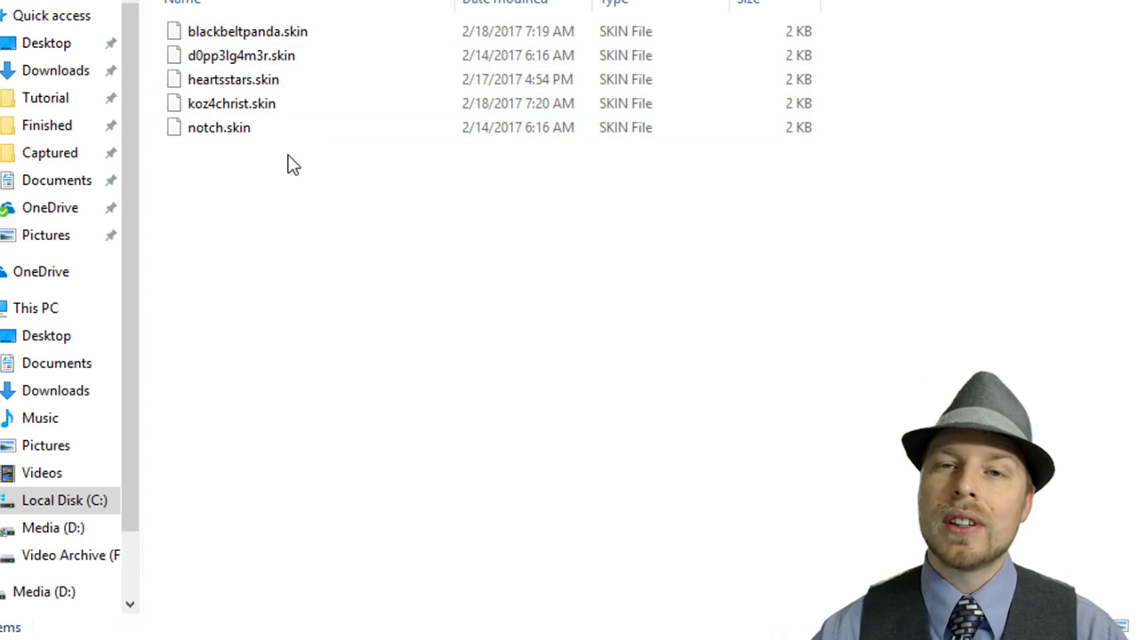
key(alt+Left)
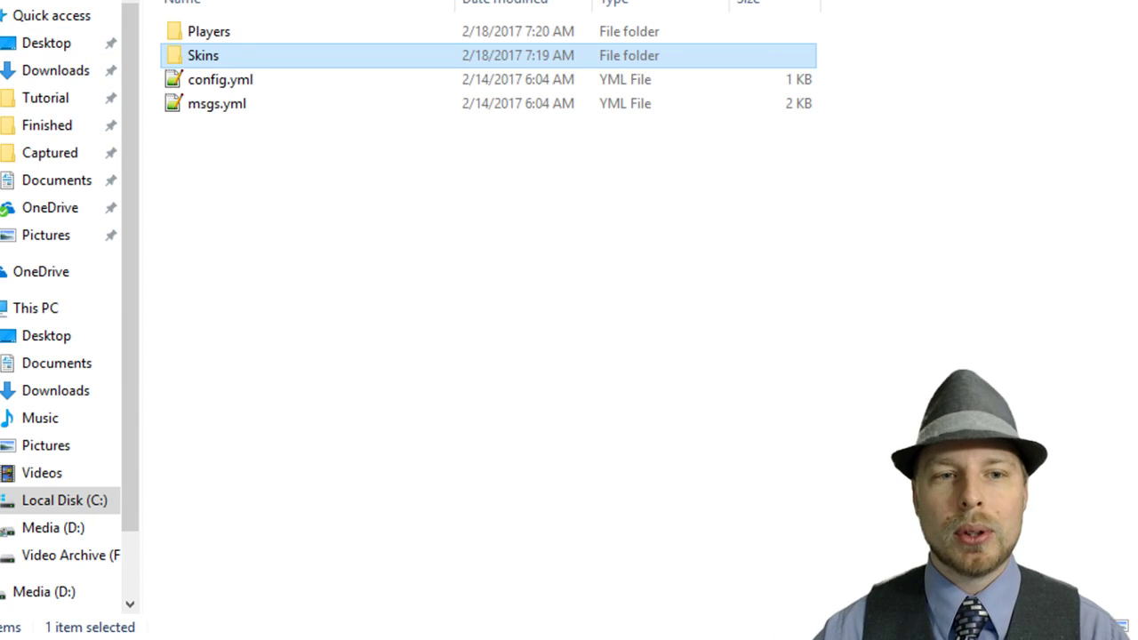
click(217, 84)
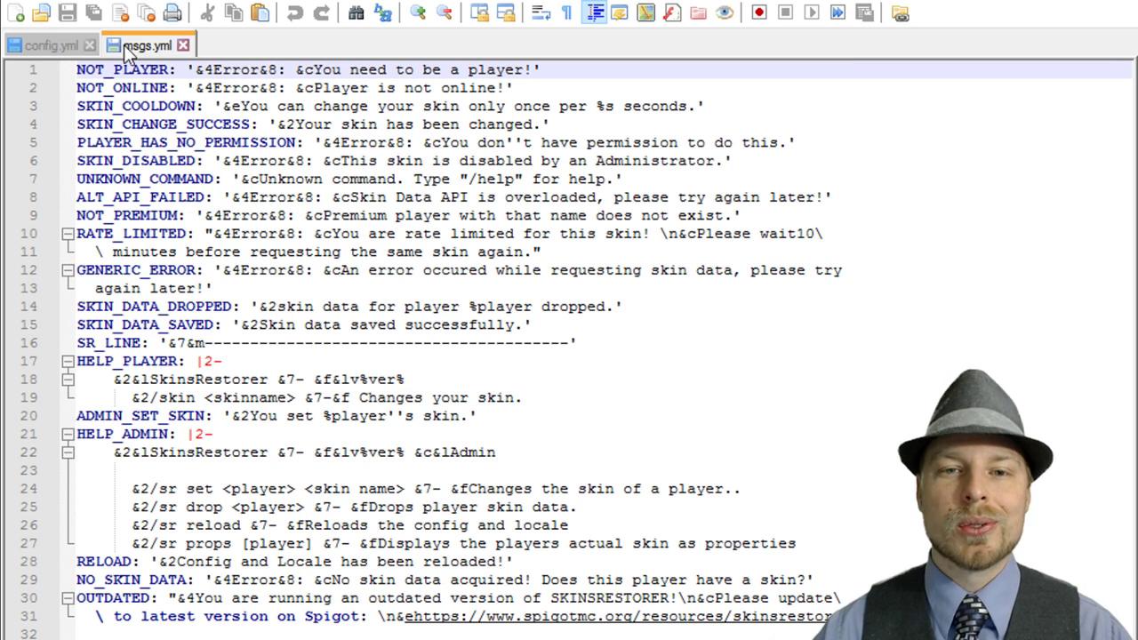
Show config.yml and highlight DisableOnJoinSkins false and SkinChangeCooldown 30
click(59, 45)
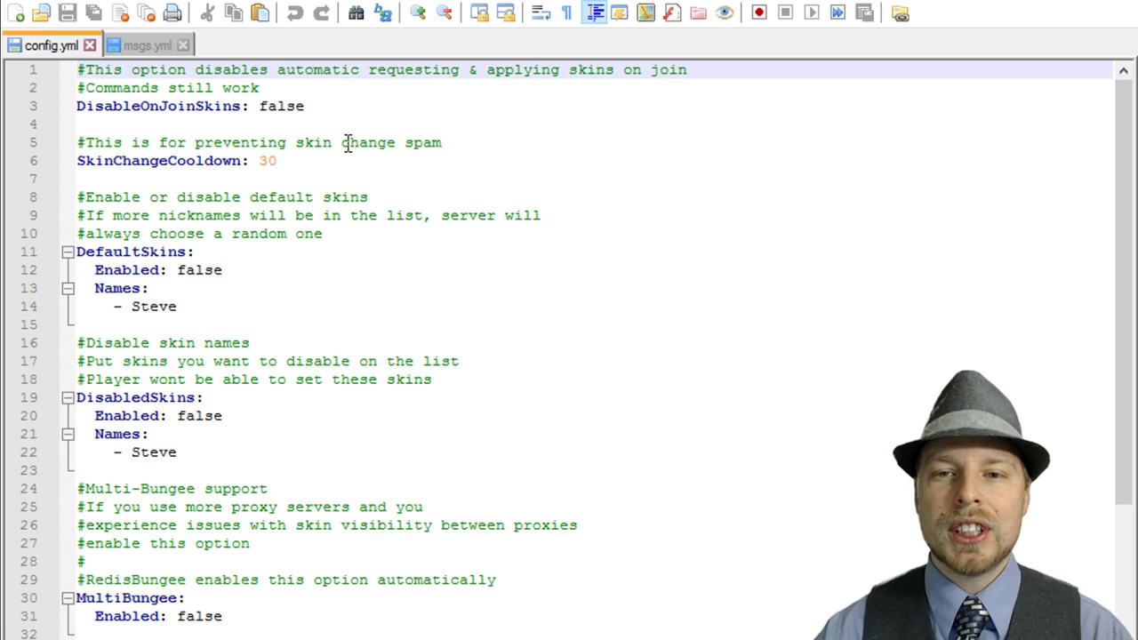
double_click(350, 106)
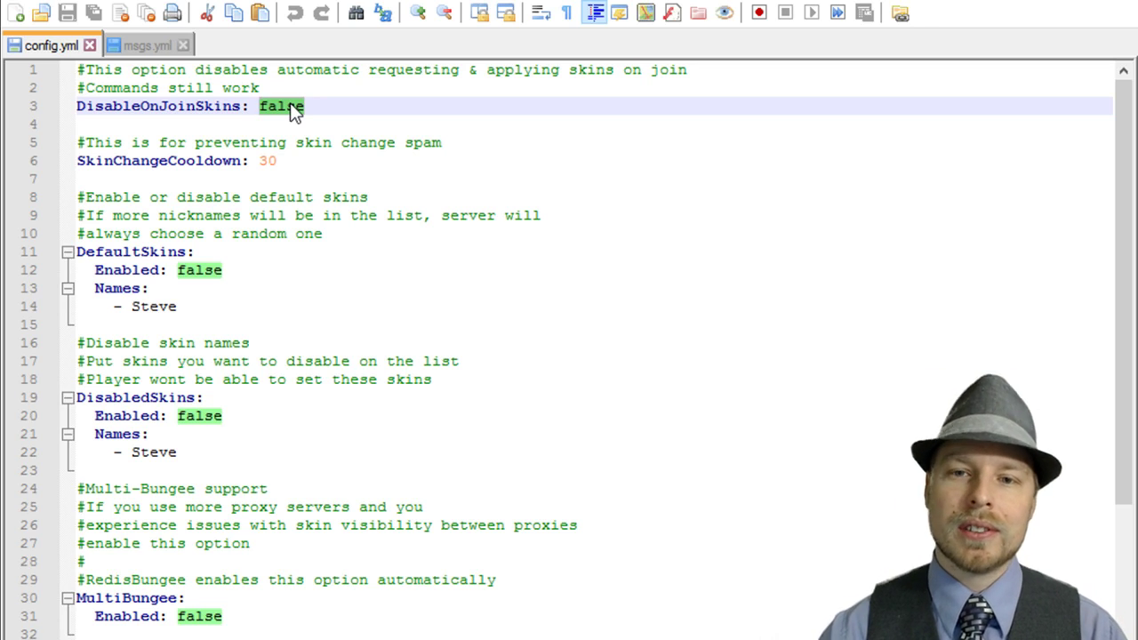
click(281, 161)
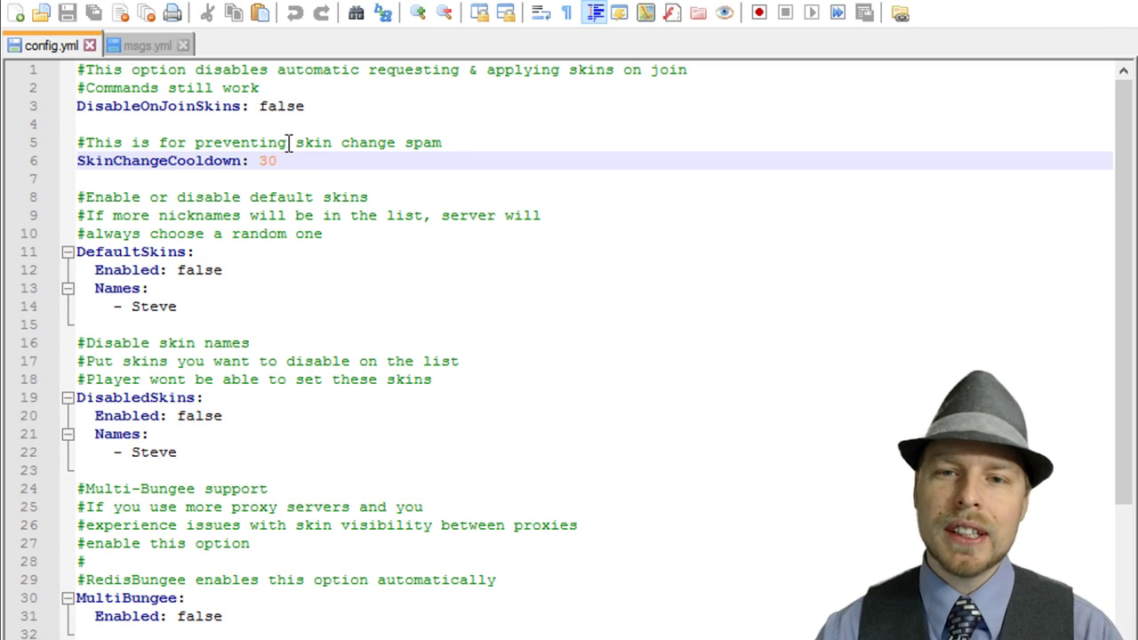
double_click(281, 161)
click(283, 161)
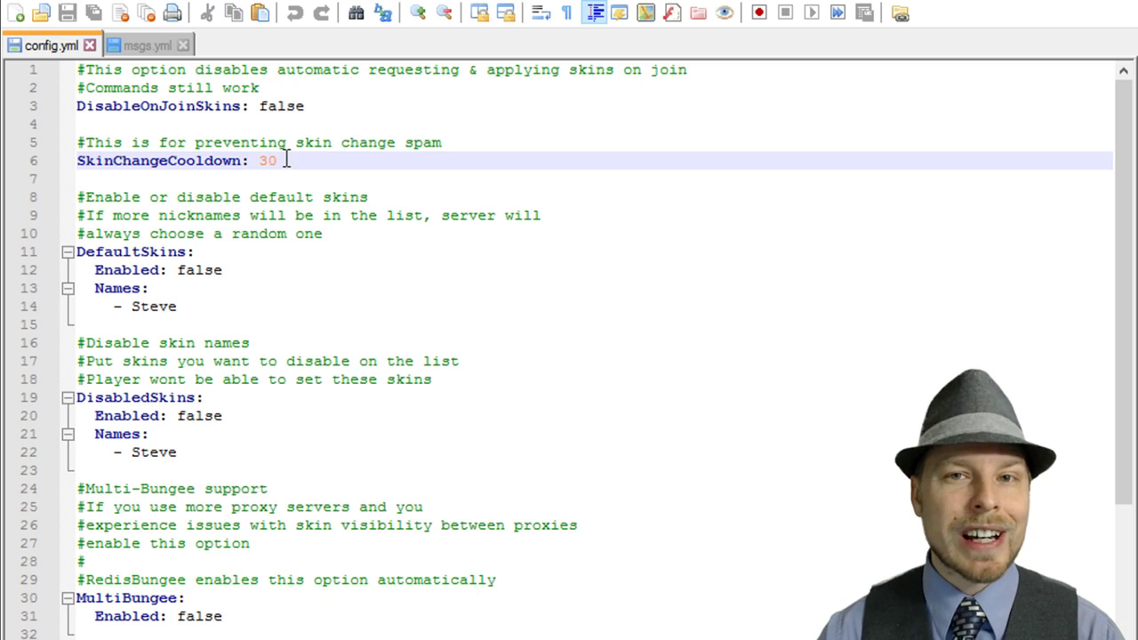
scroll(296, 233, down, 3)
scroll(296, 233, up, 3)
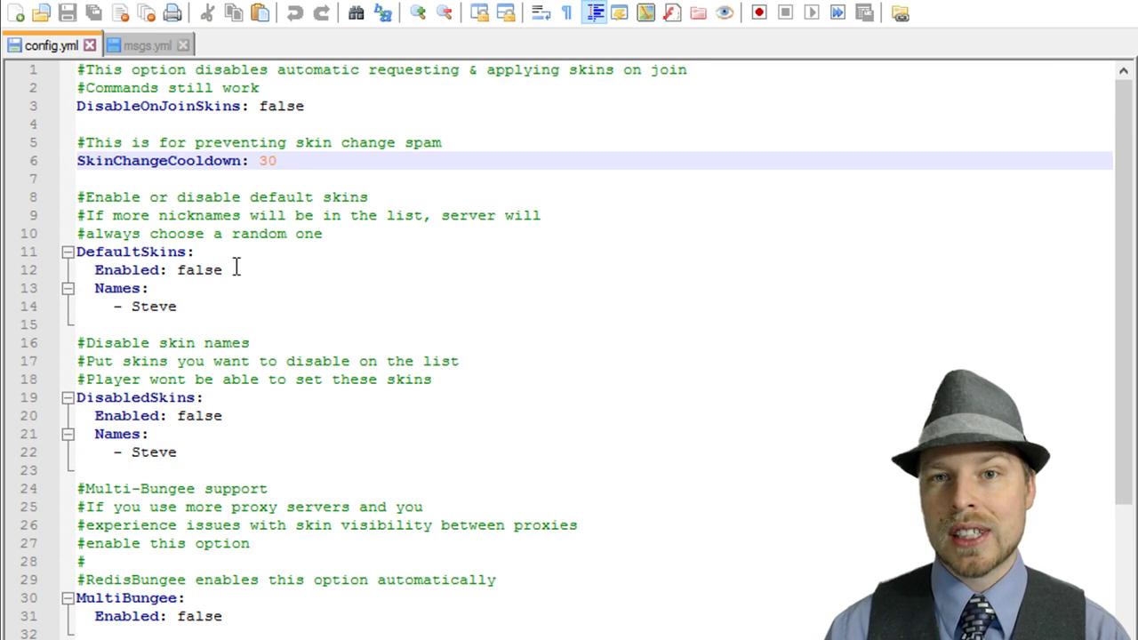
scroll(236, 268, down, 1)
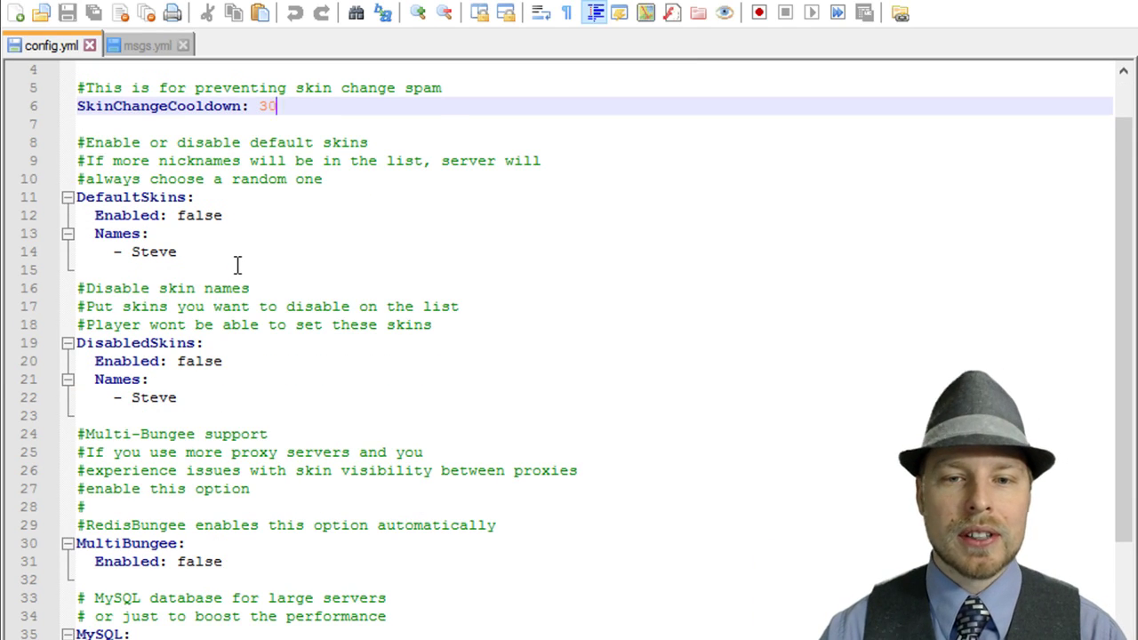
scroll(237, 265, down, 1)
click(211, 345)
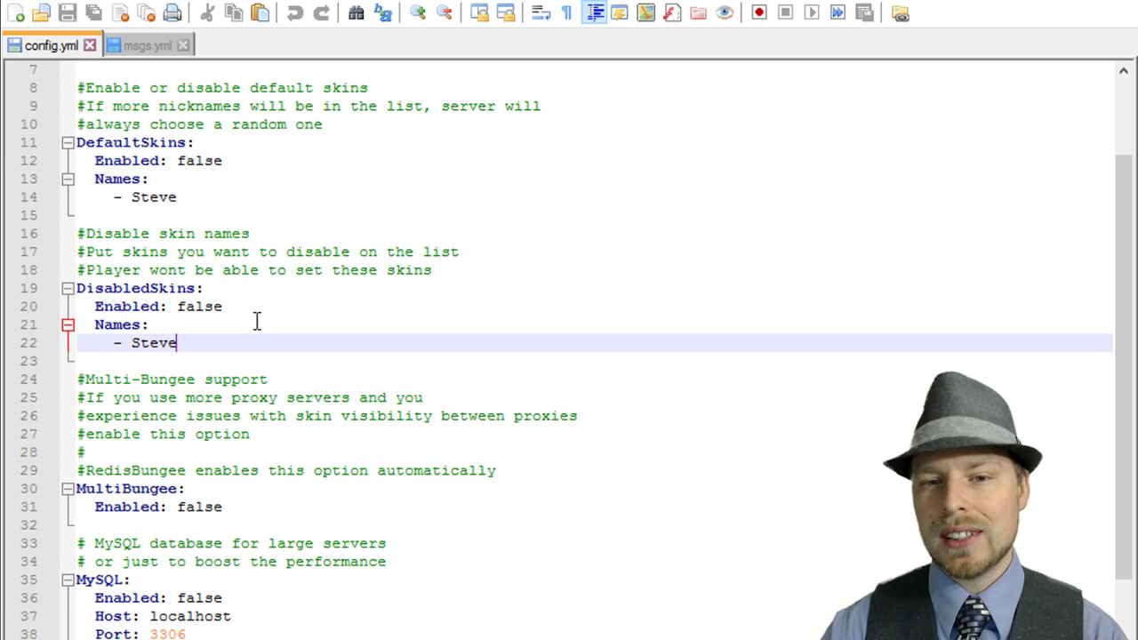
drag(225, 309, 178, 307)
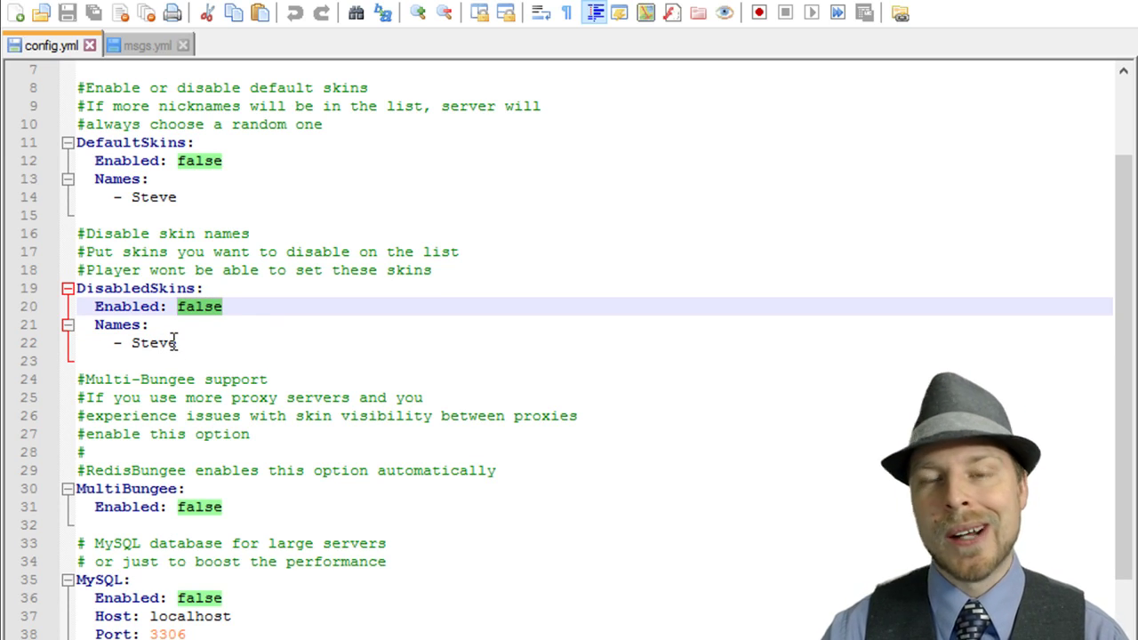
scroll(175, 342, down, 3)
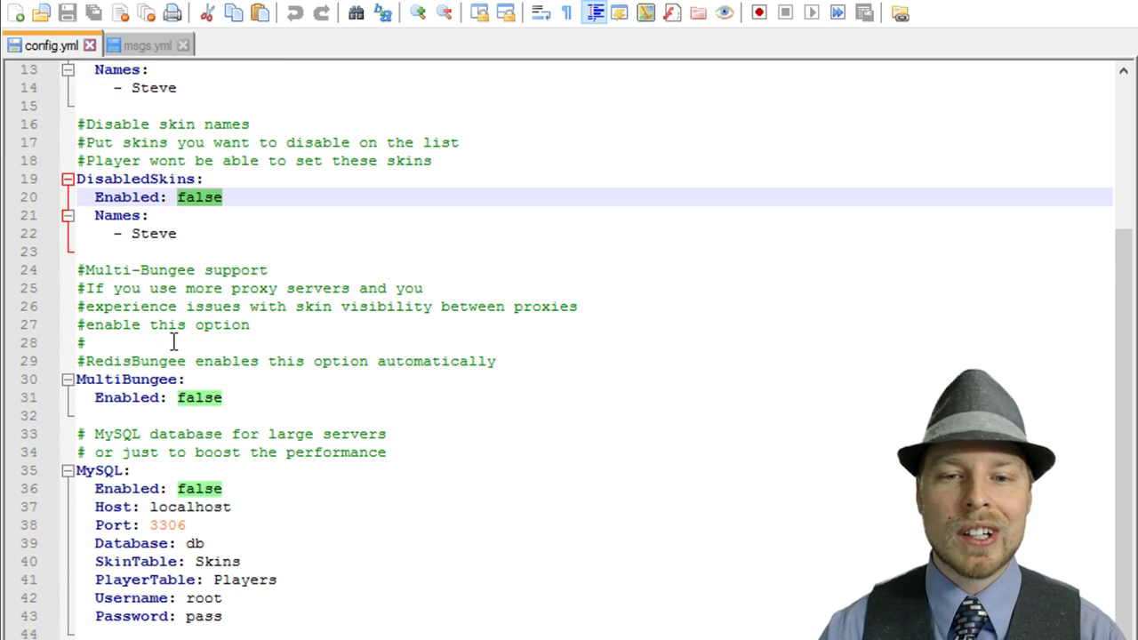
click(254, 382)
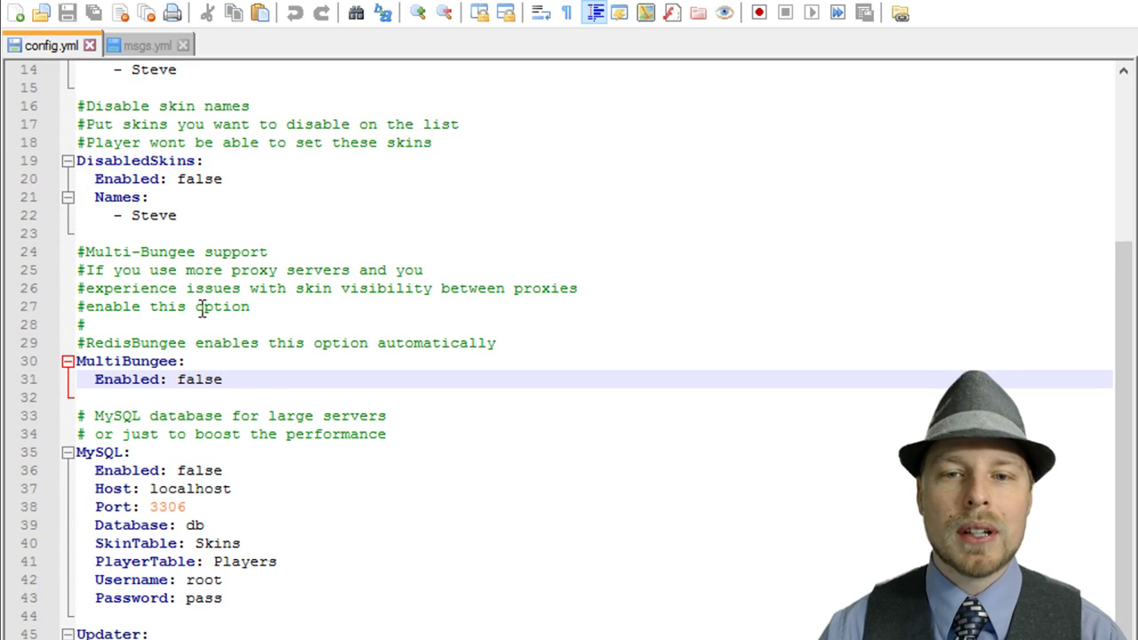